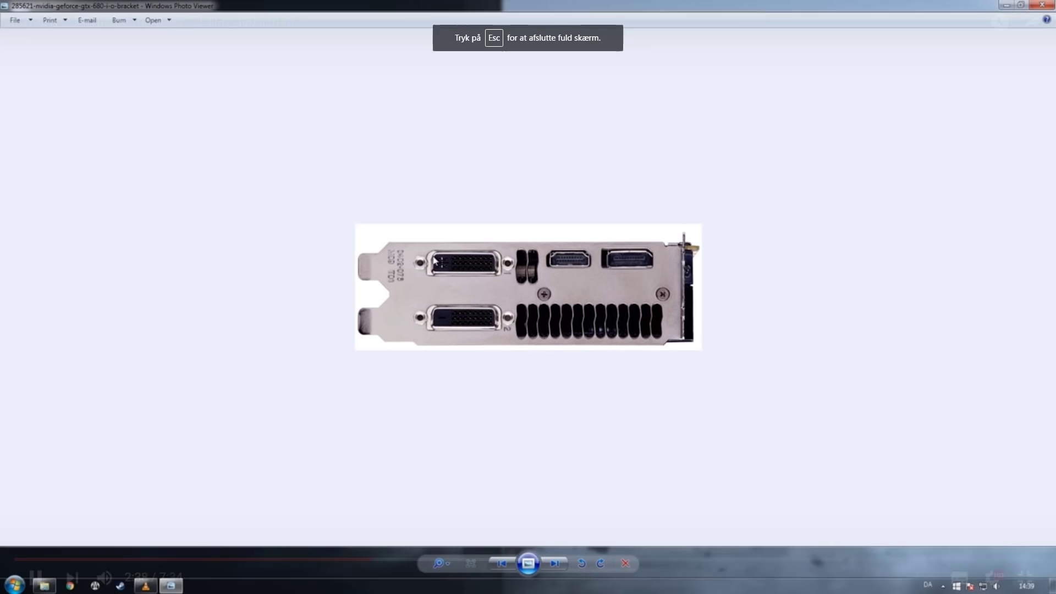
Step: Leave fullscreen to read the YouTube comment about CS:GO black bars not going away
key(Escape)
scroll(650, 342, down, 2)
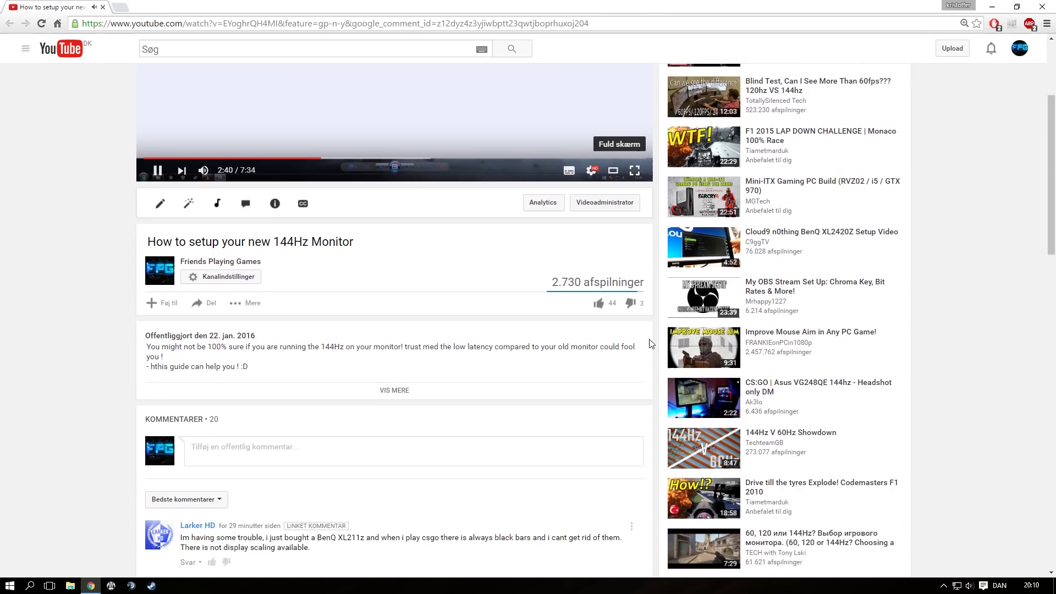
scroll(650, 343, down, 2)
scroll(649, 343, up, 1)
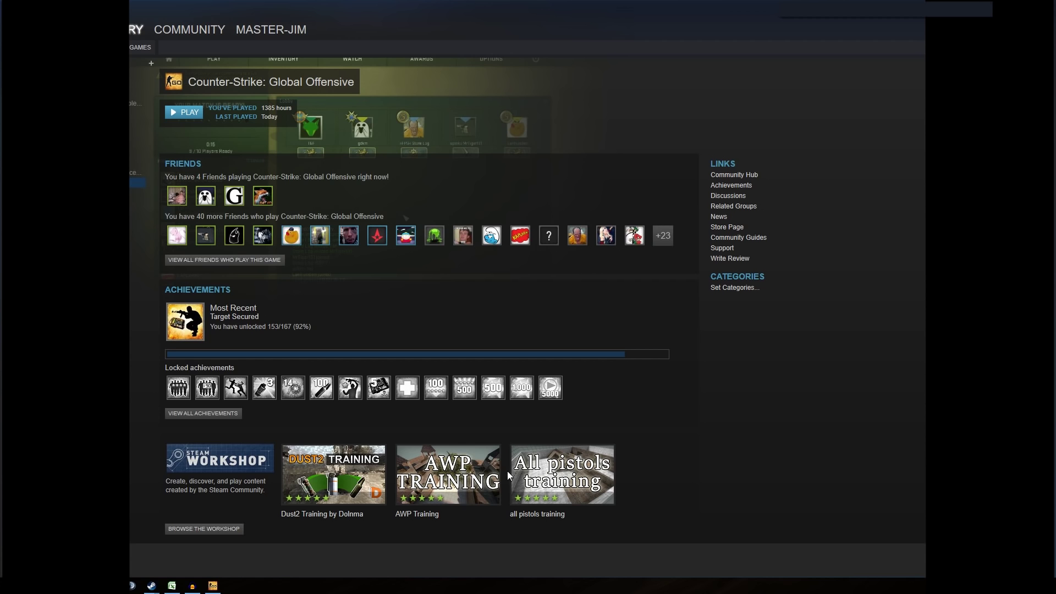
Step: Bring up the Mappe1 workbook and point out the Normal 1920x1080 16:9 and Stretch 4:3 values
click(172, 586)
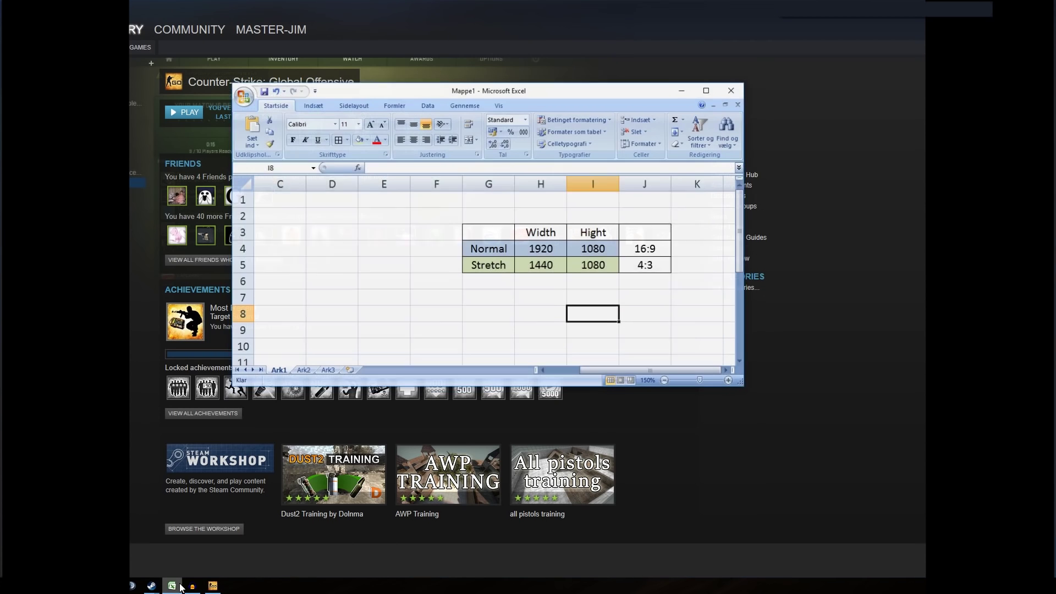
click(698, 241)
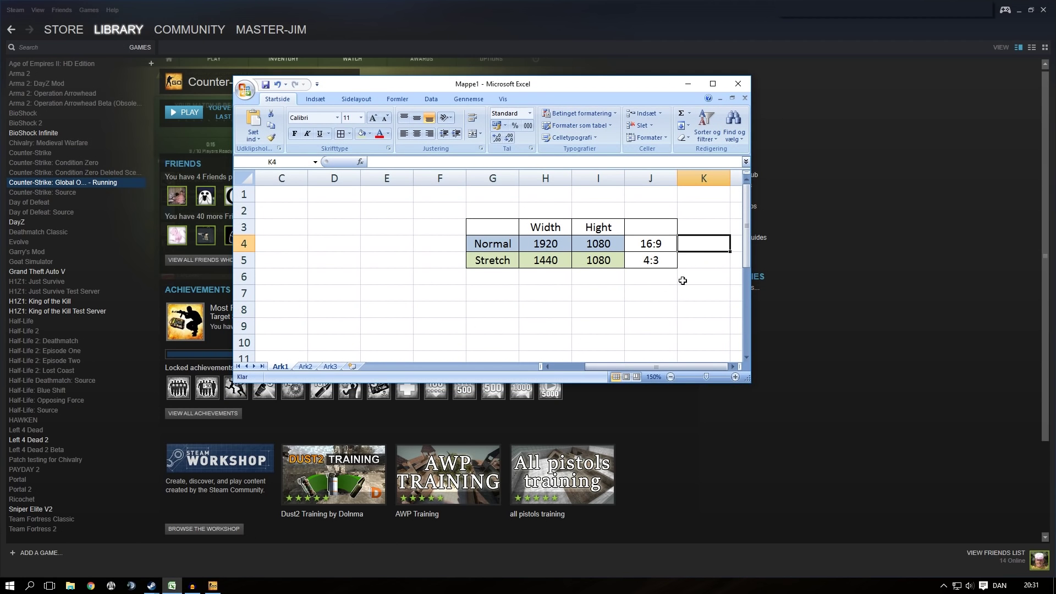
click(542, 277)
click(611, 276)
click(649, 278)
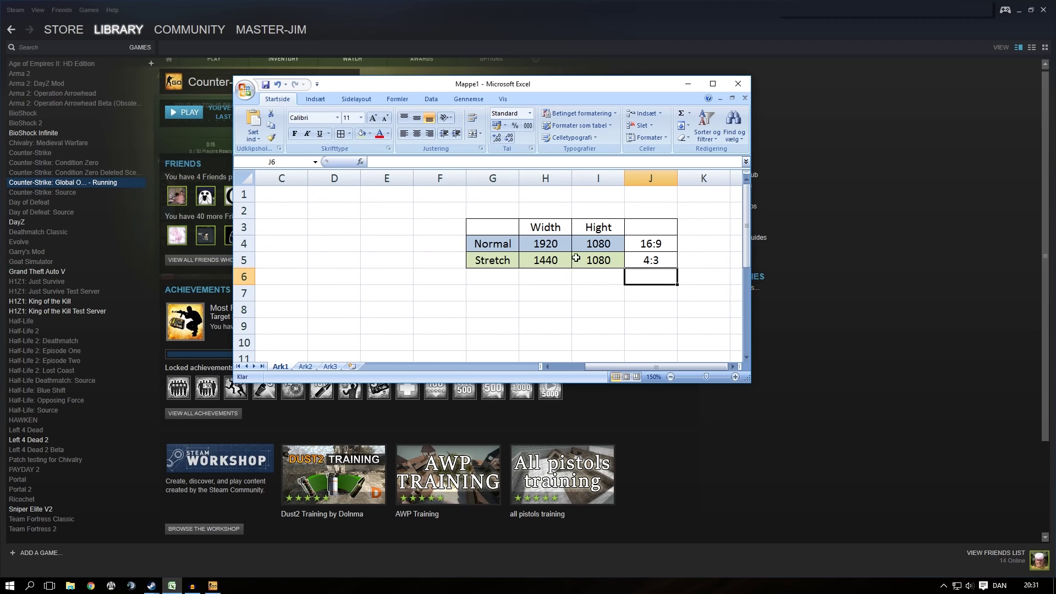
drag(537, 242, 598, 245)
Step: Clear the selections and reveal the formula behind the Stretch width 1440 in H5
click(638, 294)
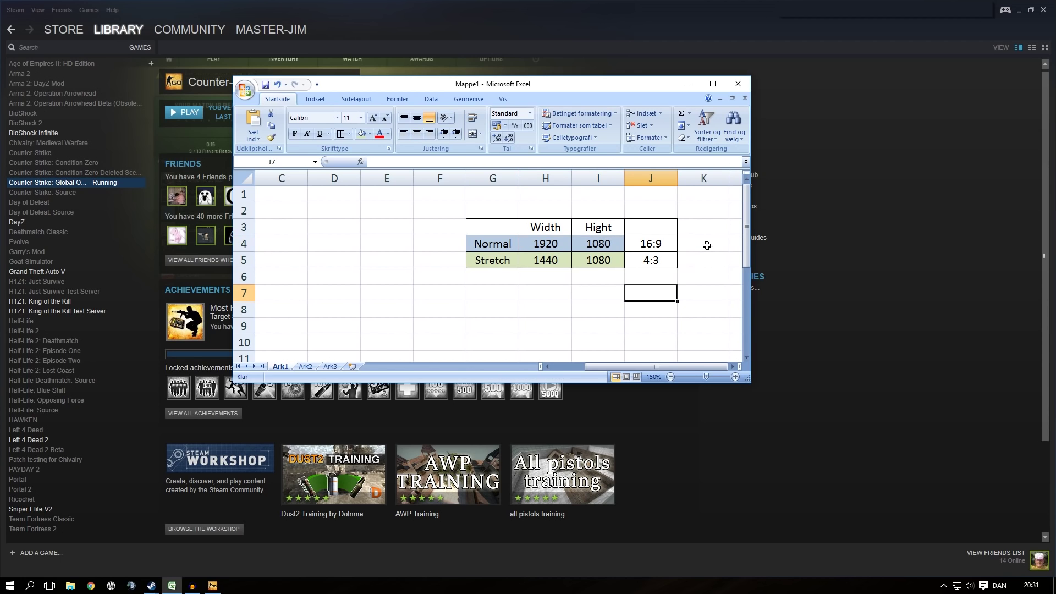
drag(705, 247, 702, 260)
click(701, 276)
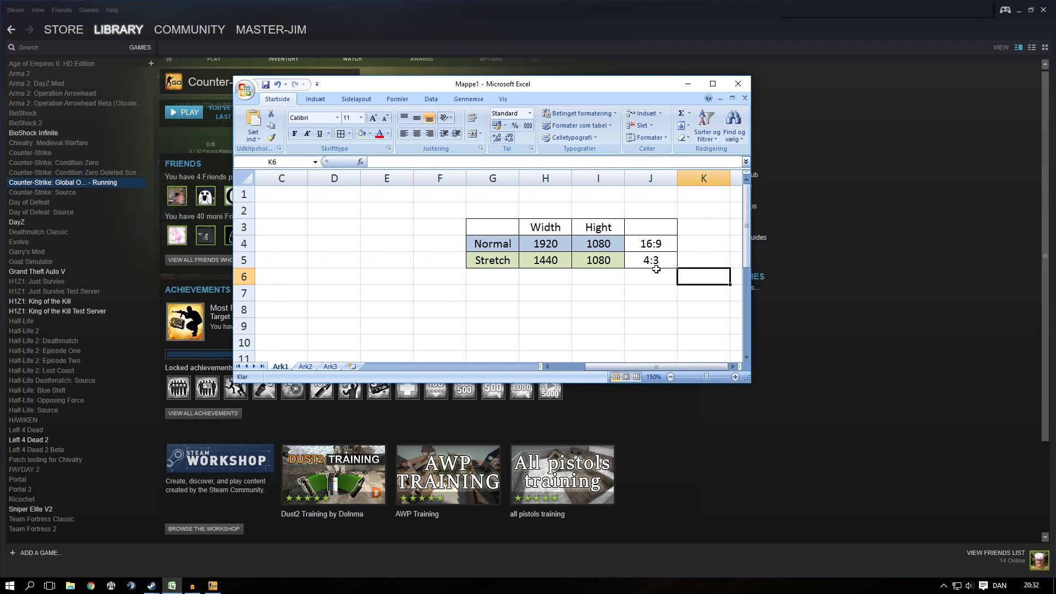
double_click(559, 260)
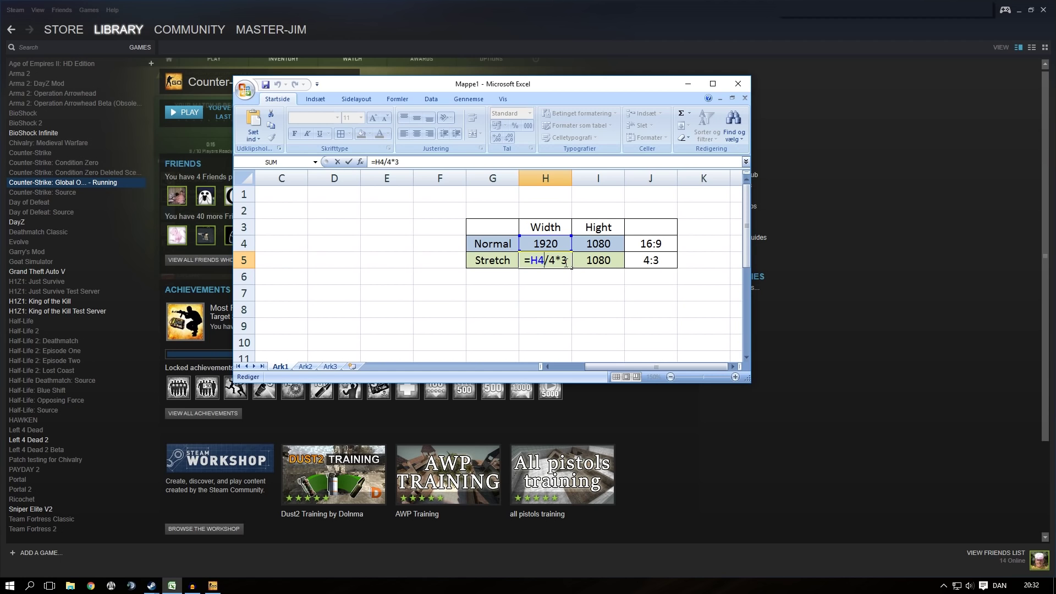
Step: Confirm the =H4/4*3 Stretch width, point out its 4:3 ratio, and move the sheet aside
key(Return)
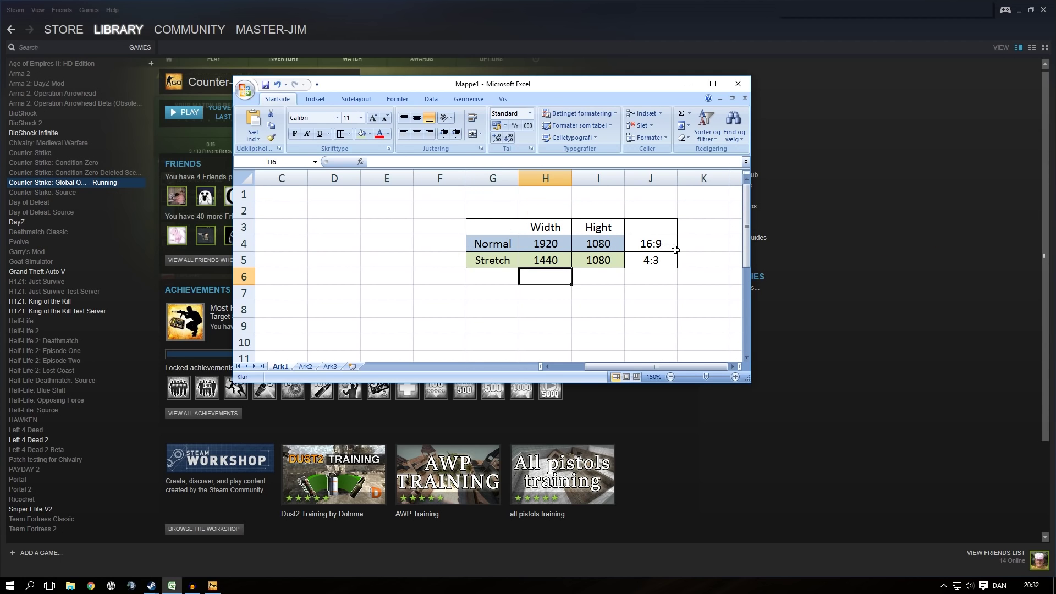
click(660, 263)
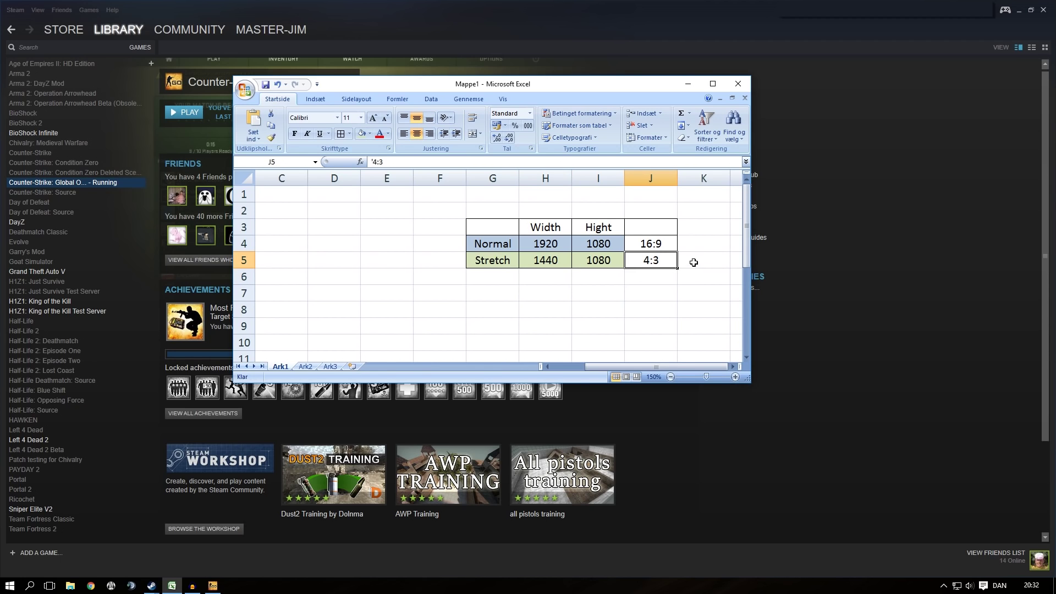
key(Return)
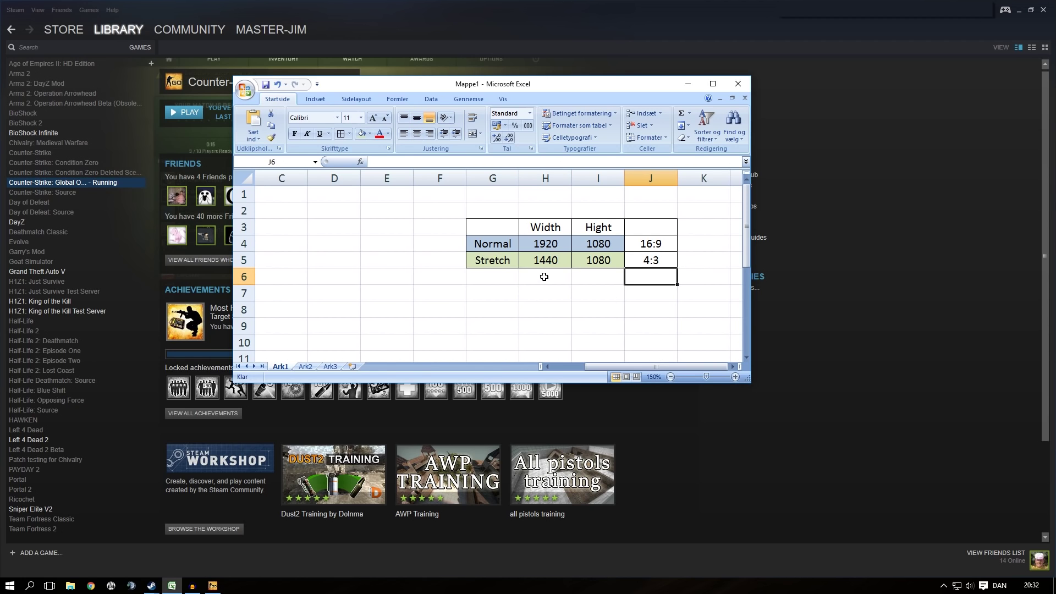
click(544, 276)
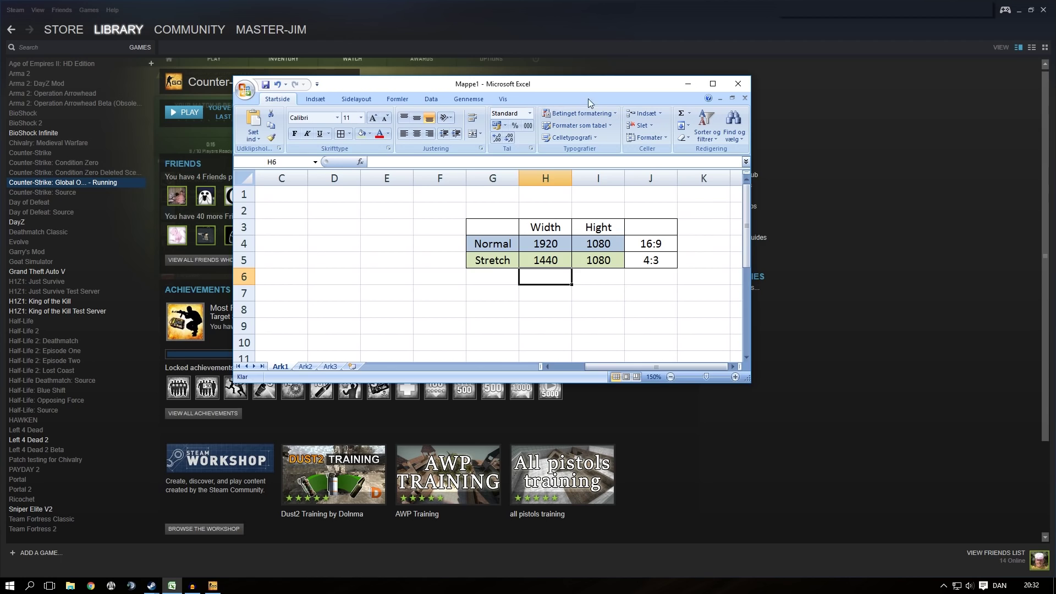
drag(588, 98, 809, 112)
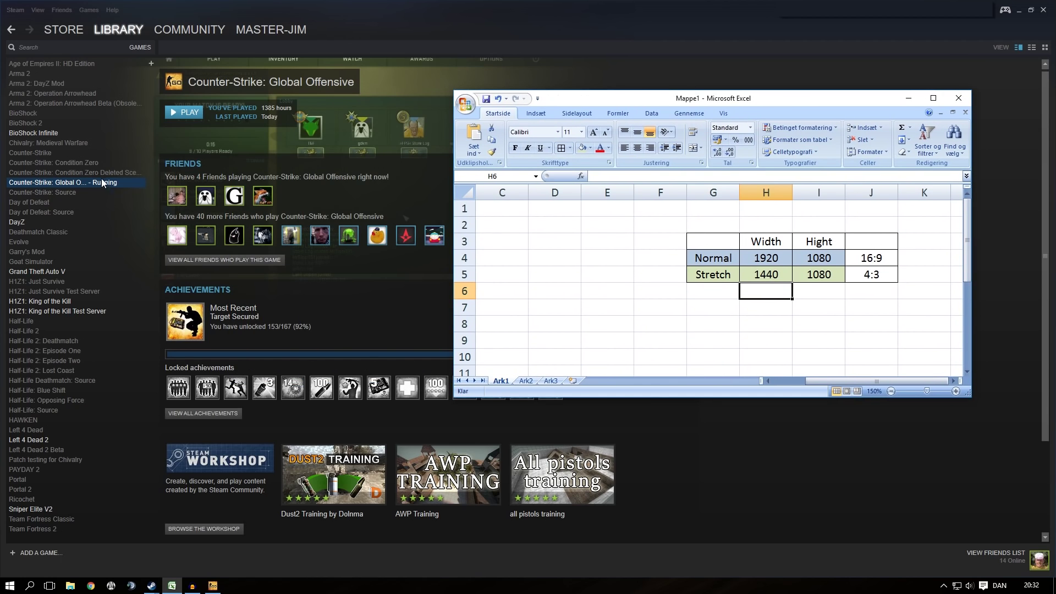
right_click(213, 585)
Step: Bring Steam forward and view CS:GO's Properties launch options
click(177, 566)
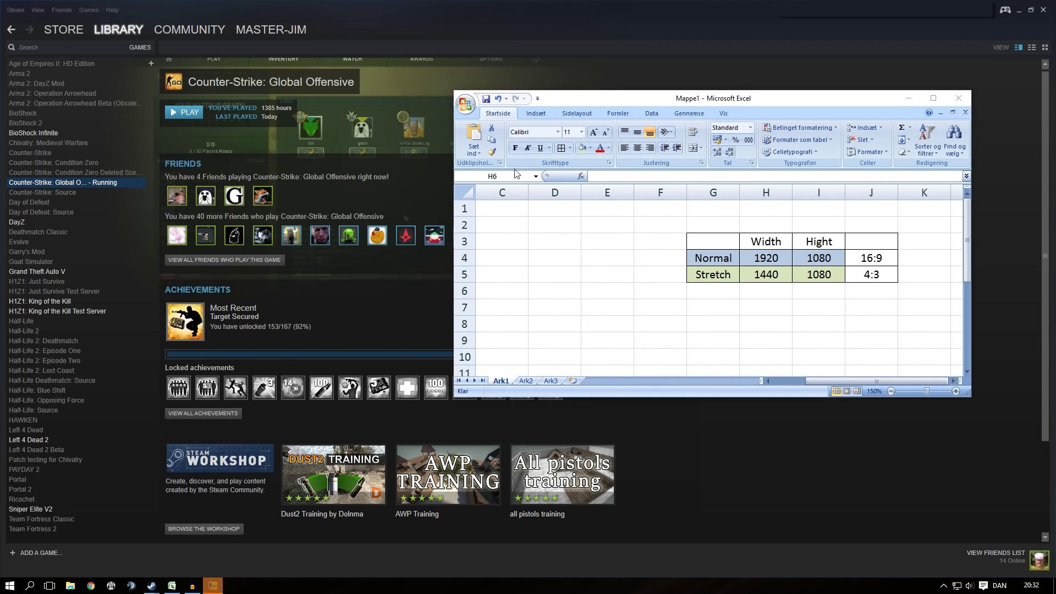
click(123, 181)
right_click(126, 181)
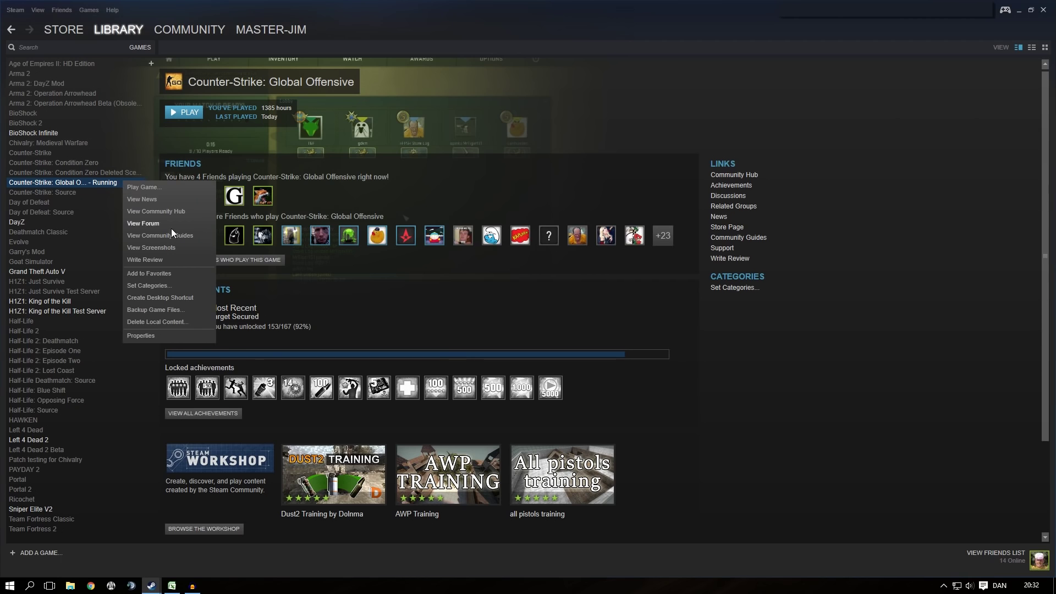
click(153, 334)
click(516, 251)
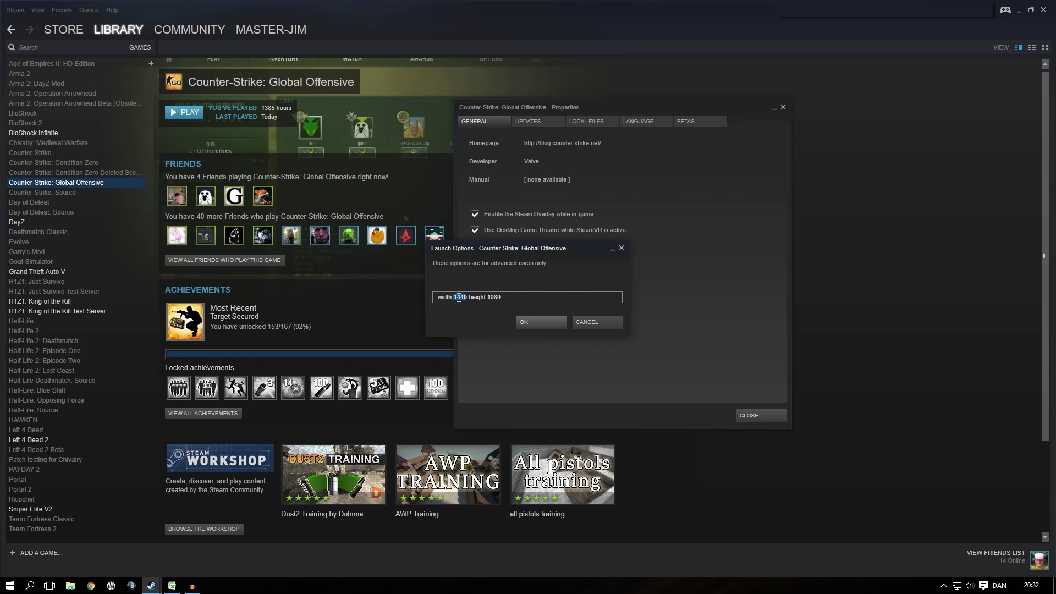
Step: Accept the -width 1440 -height 1080 launch options and start CS:GO
click(490, 298)
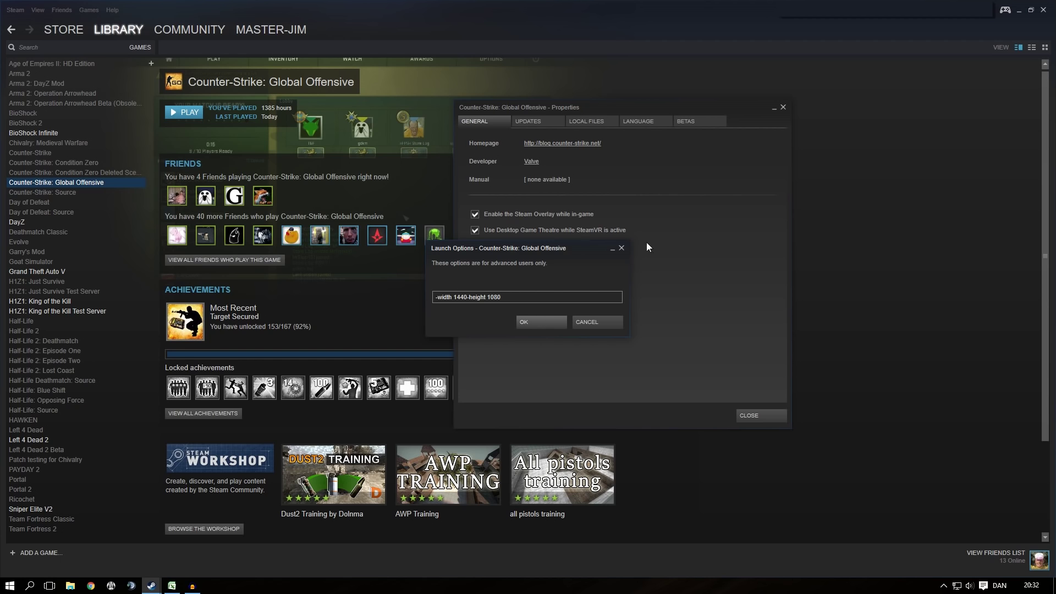
click(553, 324)
double_click(97, 182)
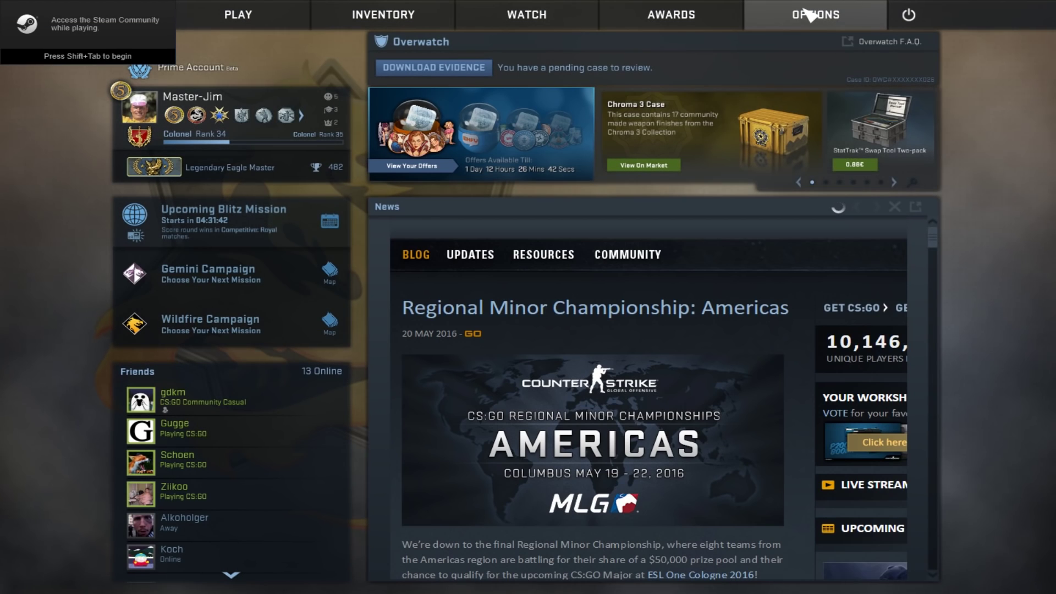
Step: Set the video aspect ratio to Normal 4:3 at 1280 x 1024 and apply it
click(813, 121)
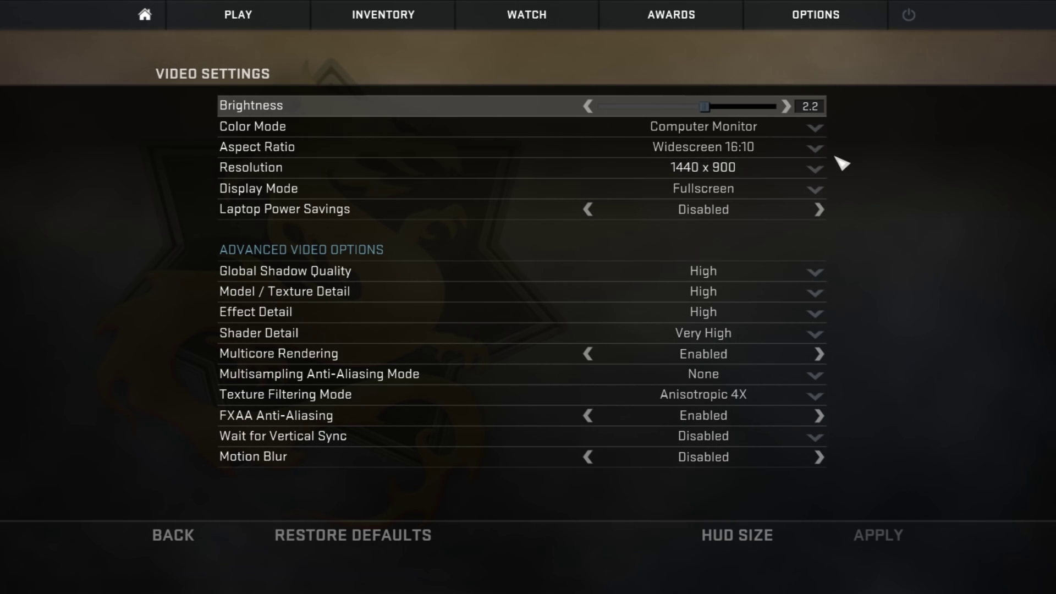
click(819, 152)
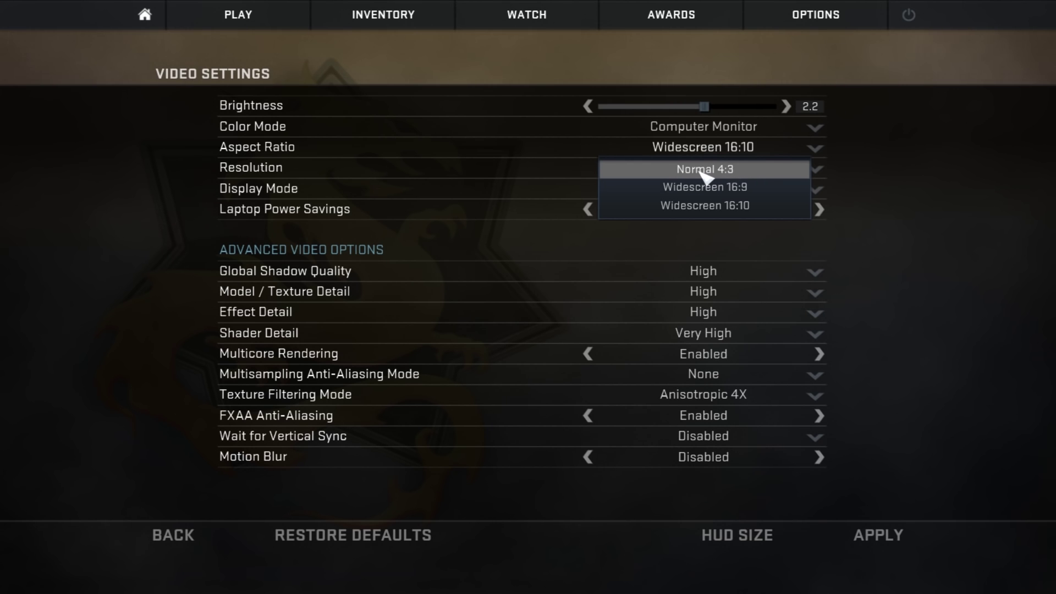
click(756, 170)
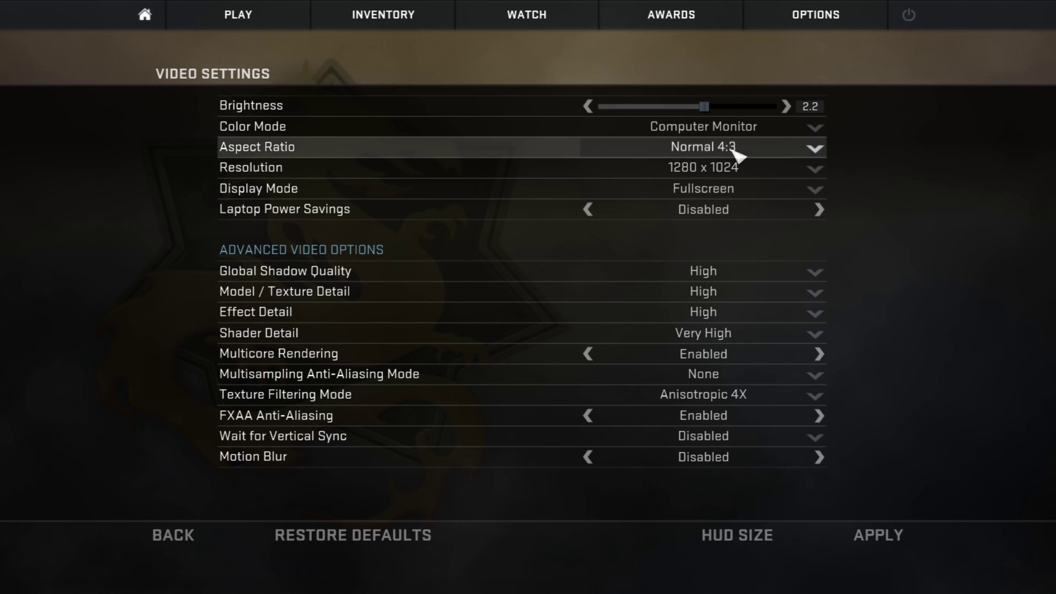
click(720, 165)
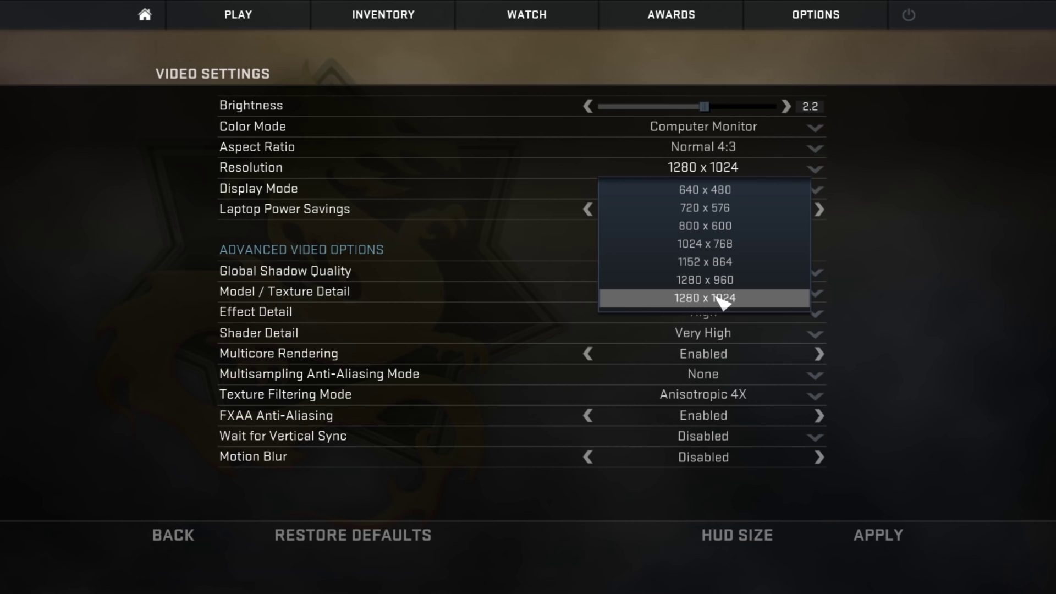
click(720, 299)
click(893, 538)
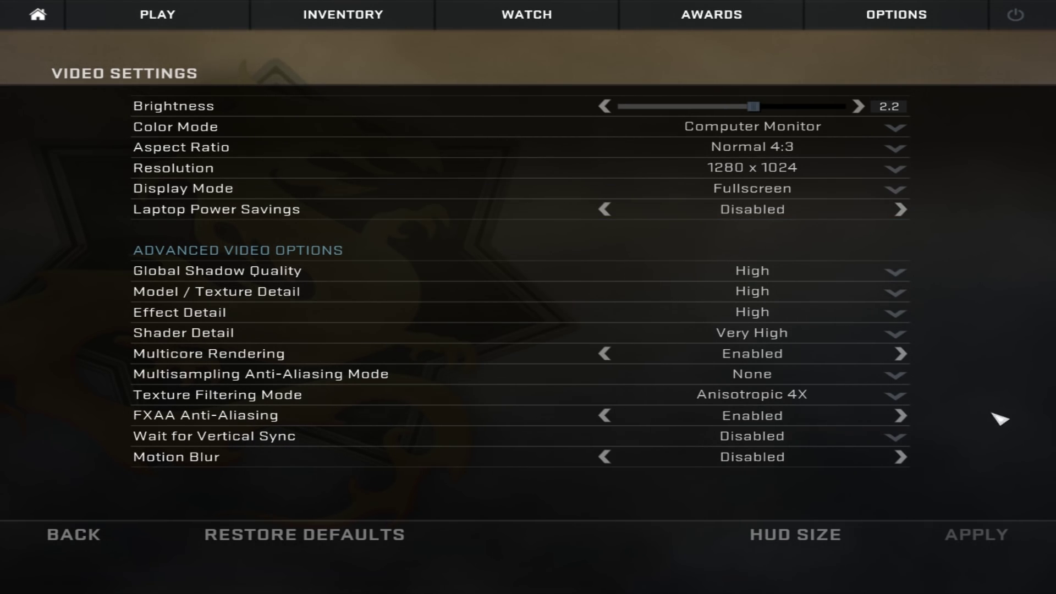
Step: Return to the main menu and quit the game
key(Escape)
click(1015, 15)
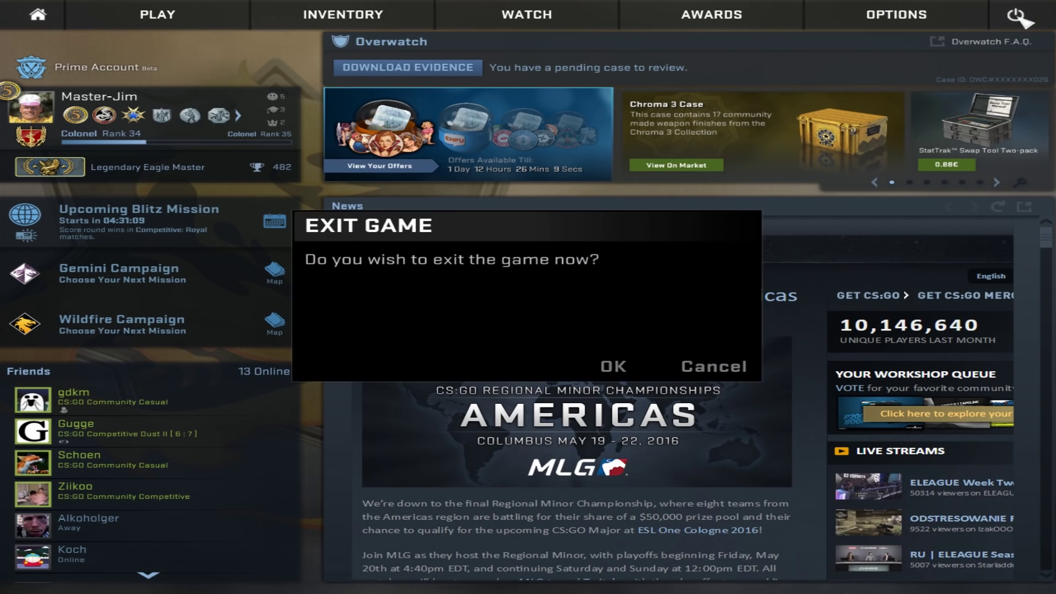
click(617, 365)
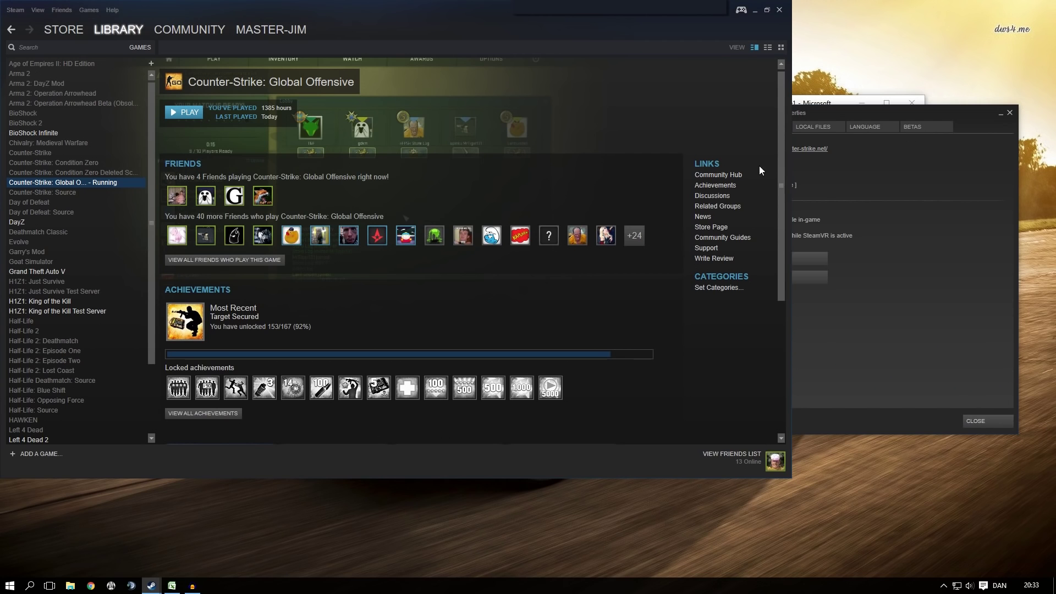
Step: Launch NVIDIA Control Panel from the desktop and start creating a custom resolution
right_click(834, 58)
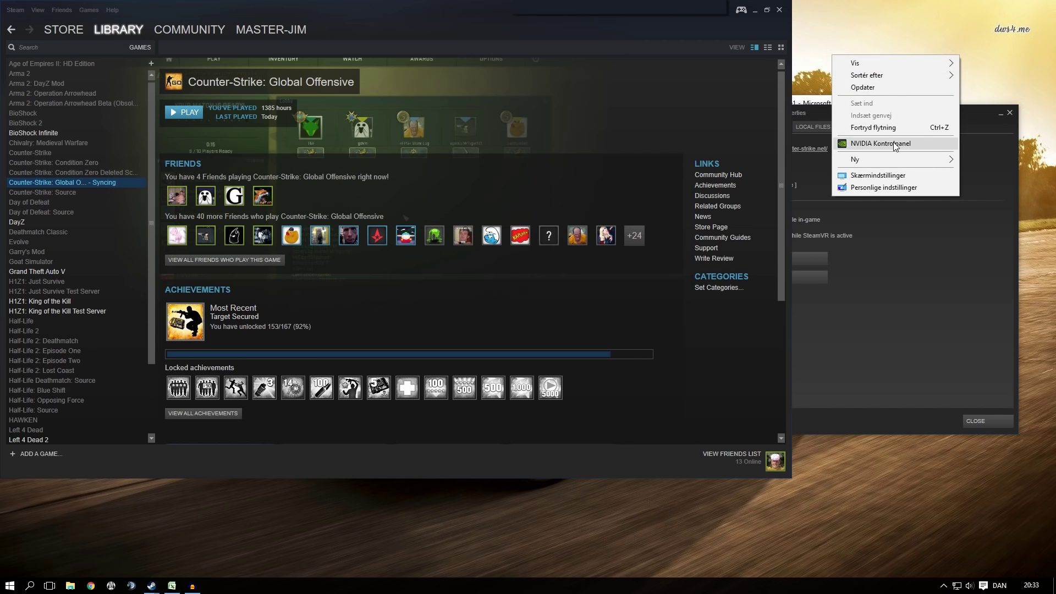
click(894, 143)
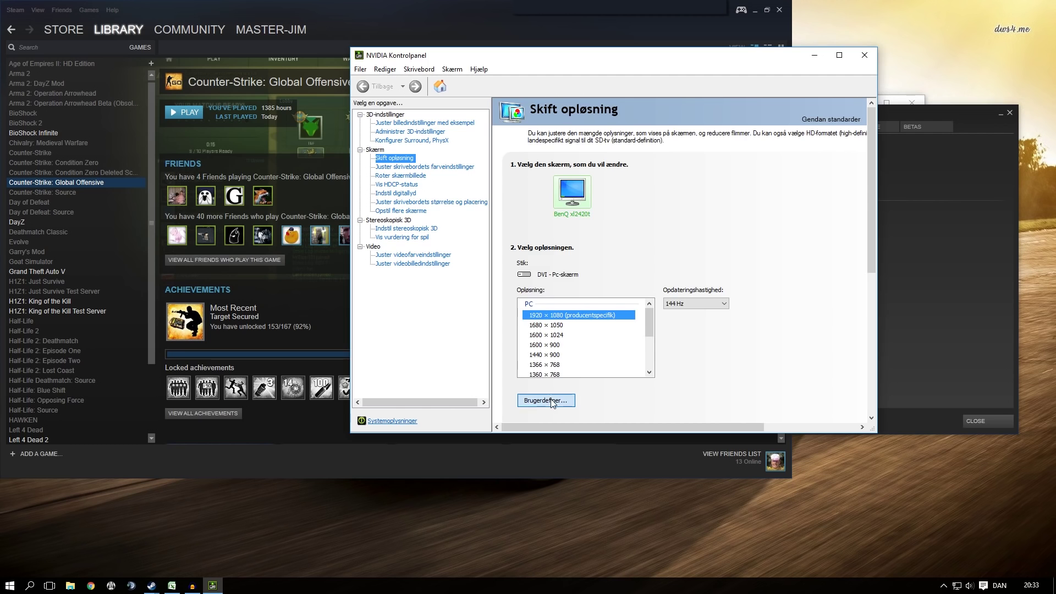
click(563, 408)
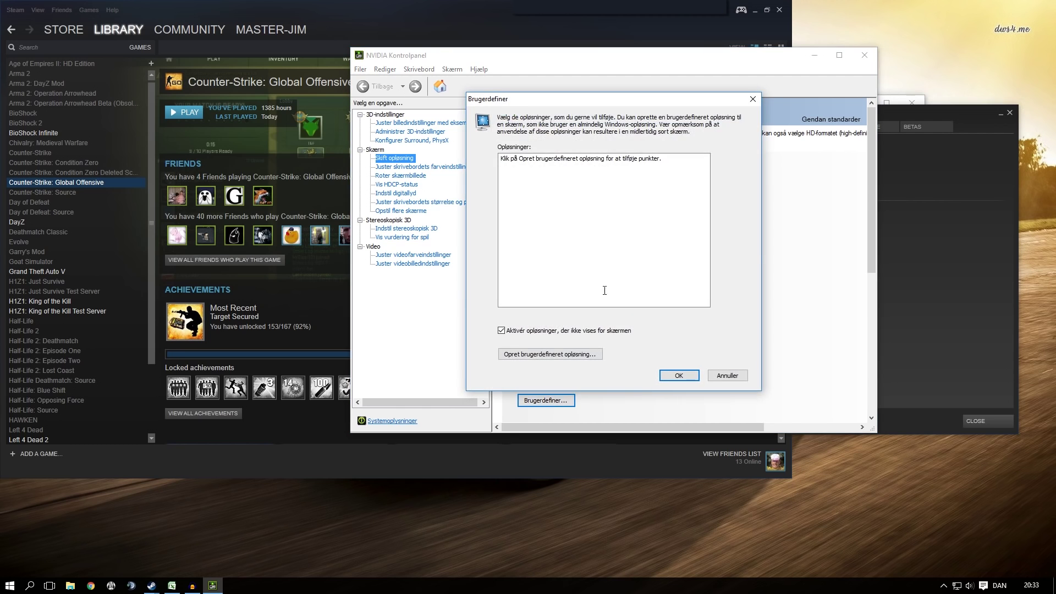
click(552, 354)
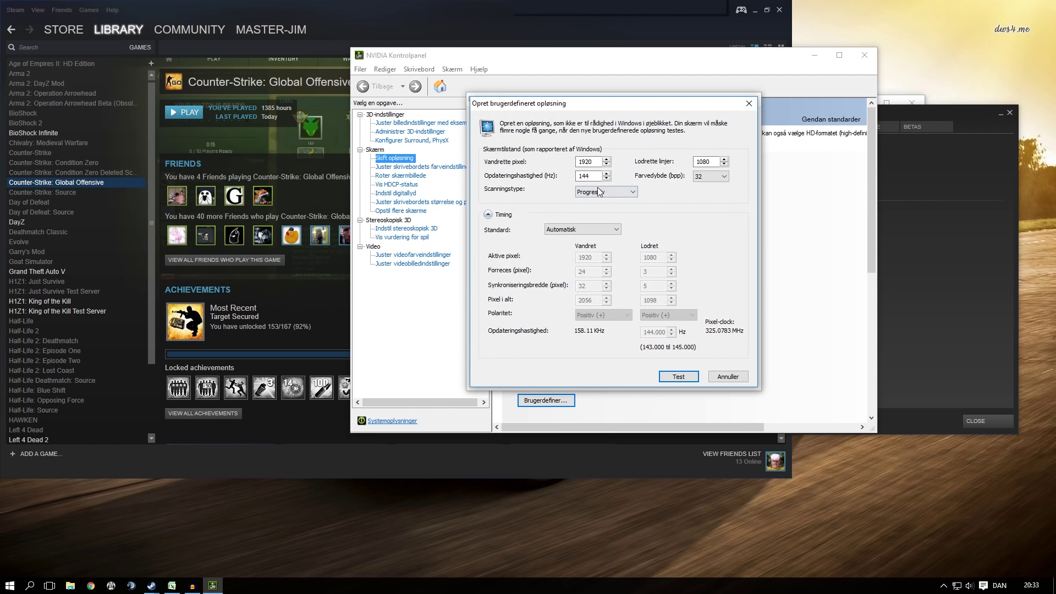
Step: Enter 1440 x 1080 at 144 Hz, test it, accept the change and confirm the list
drag(598, 162, 586, 162)
click(679, 376)
click(881, 269)
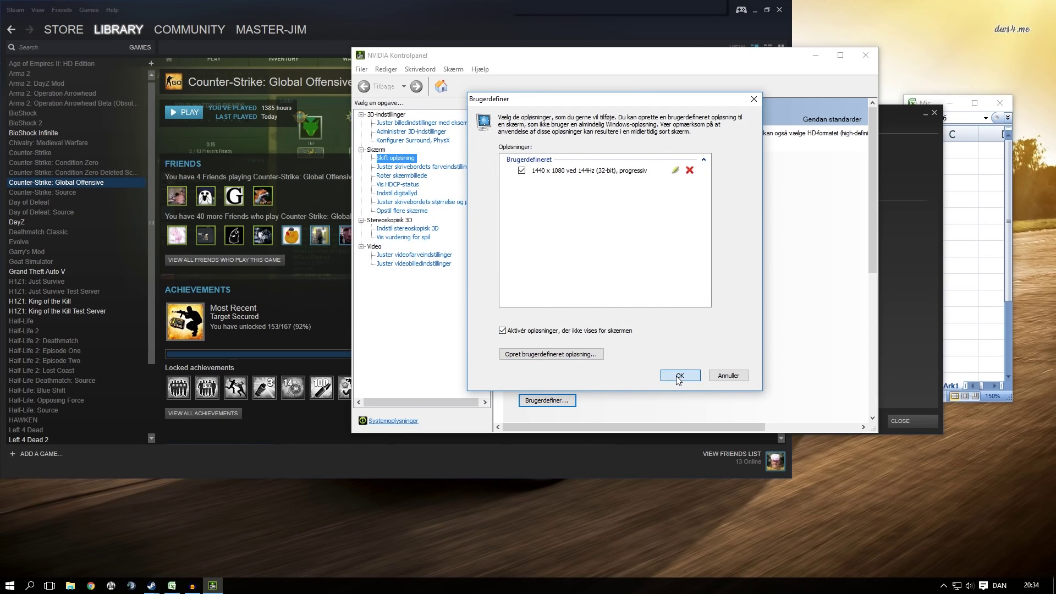
click(677, 376)
Step: Confirm CS:GO's -width 1440 -height 1080 launch options in Properties and start the game
right_click(87, 183)
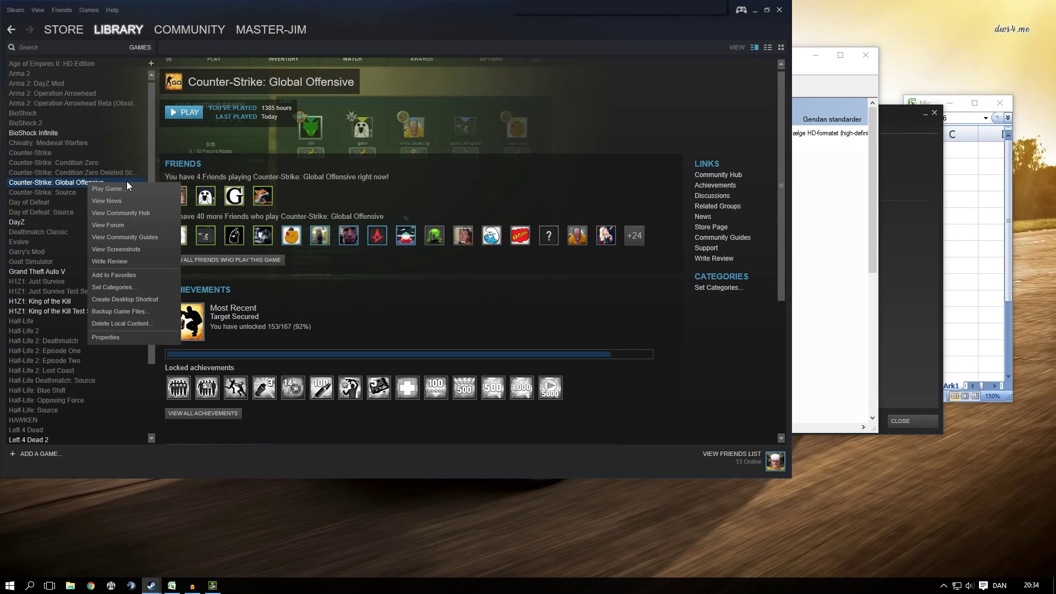
click(137, 337)
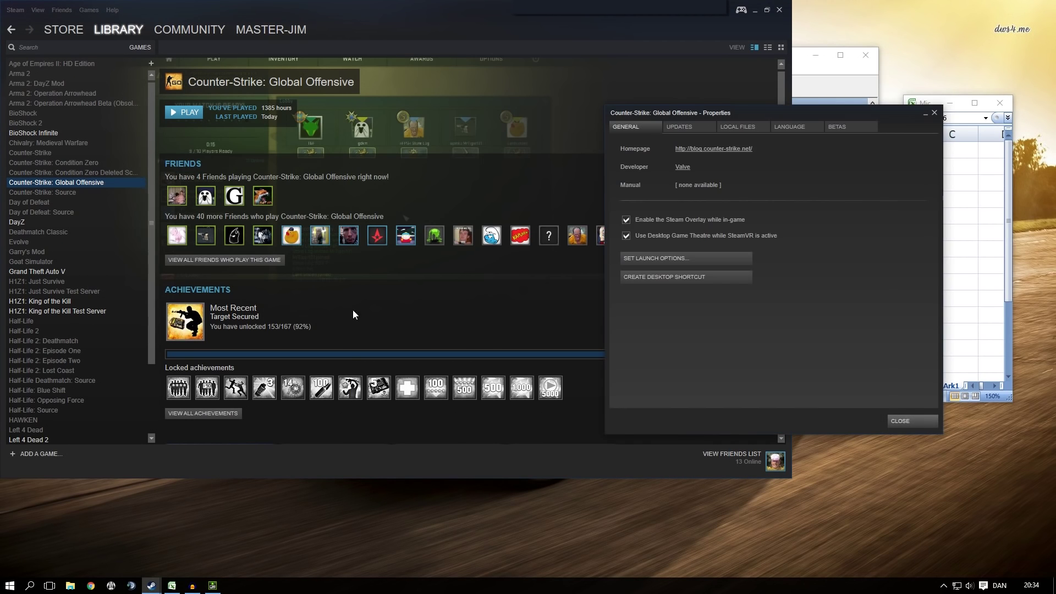
click(654, 259)
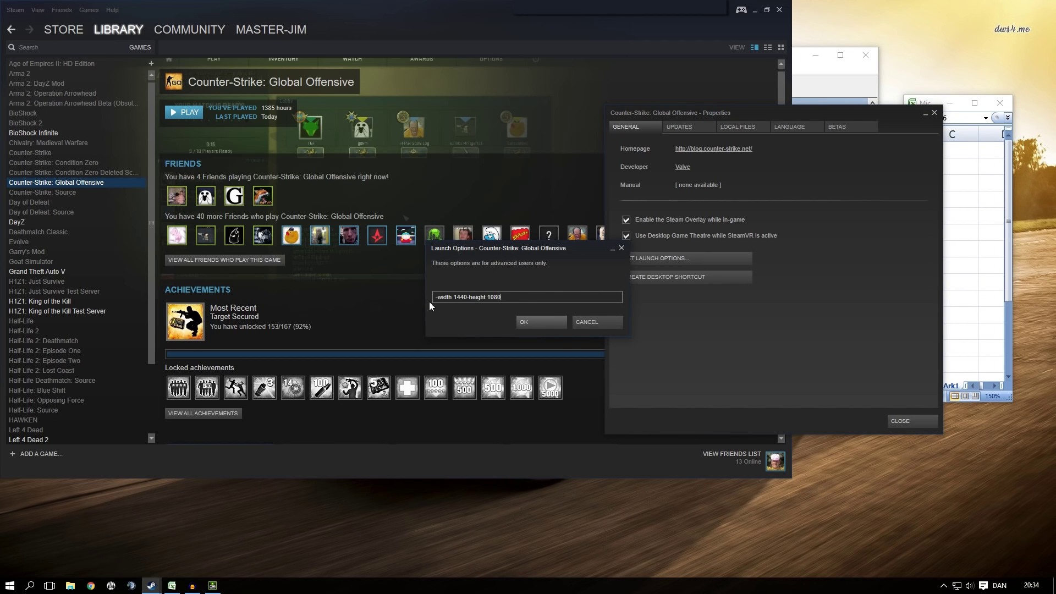
click(535, 322)
double_click(103, 185)
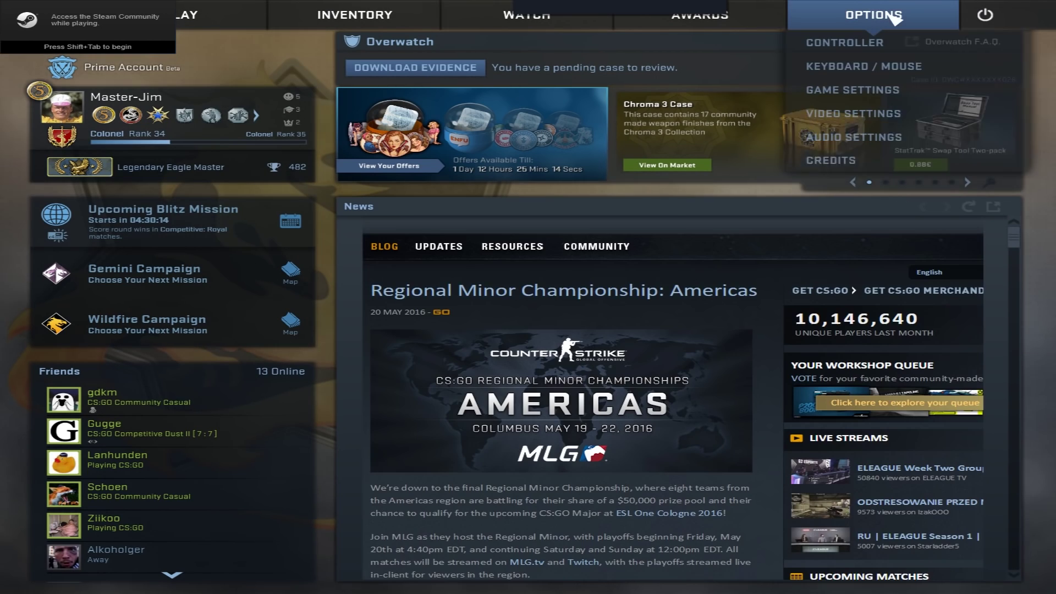
Step: Show the video settings with Normal 4:3 aspect ratio at 1440 x 1080 fullscreen
click(869, 124)
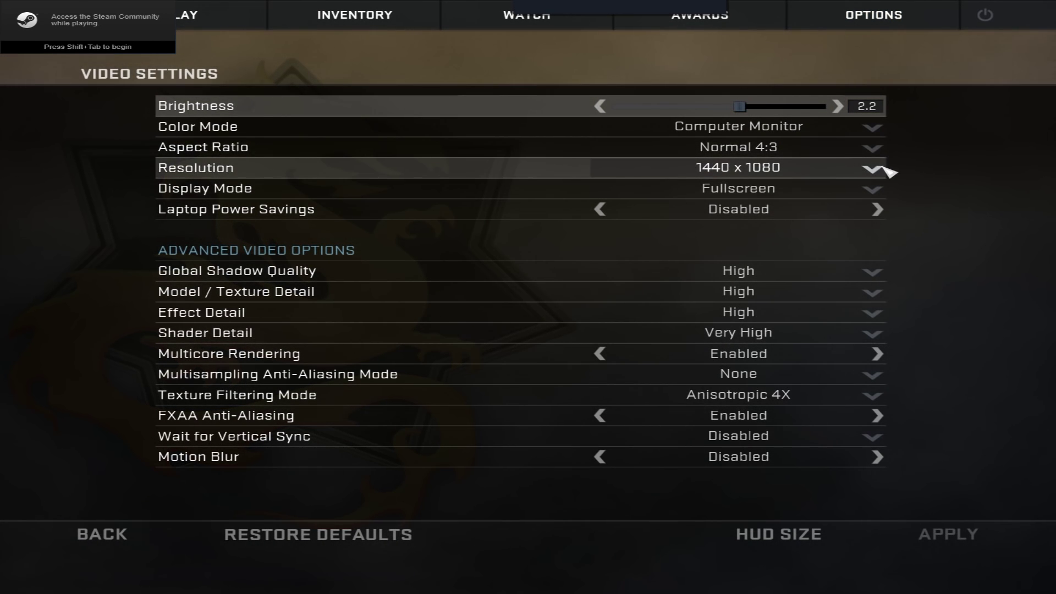